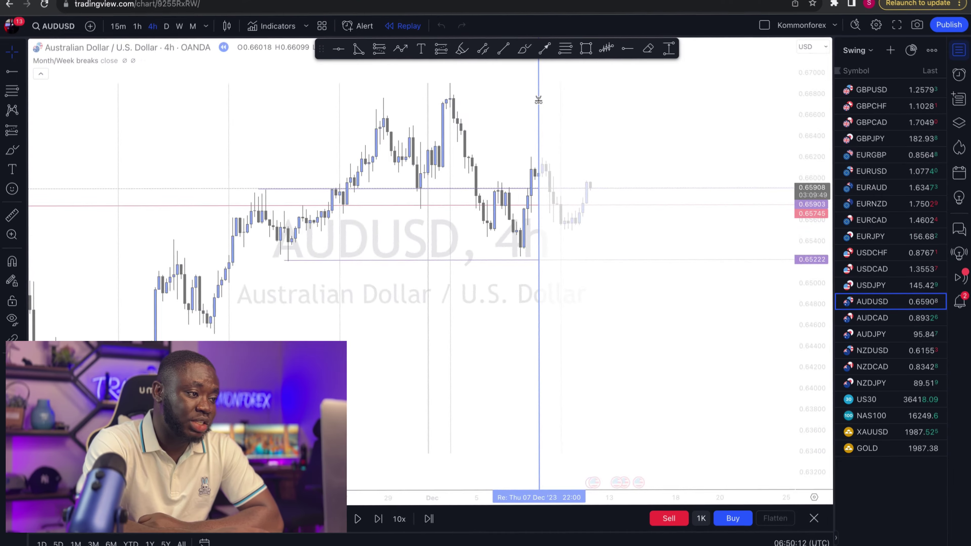
Step: Pan the AUDUSD 4h replay chart to show the latest candles and the early-December high
scroll(573, 102, left, 5)
drag(592, 103, 460, 102)
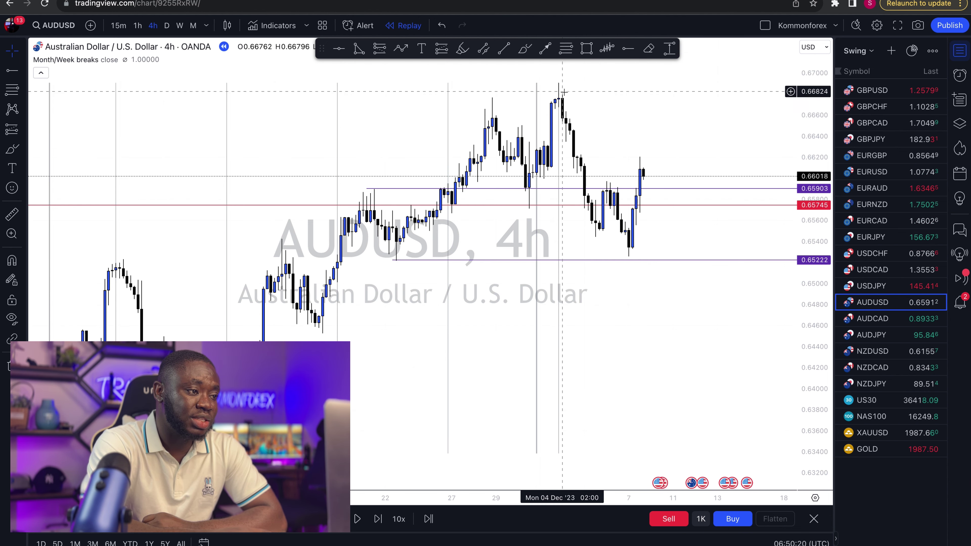
Step: Draw a Fibonacci retracement from the early-December swing high down to the 0.652 low
click(564, 51)
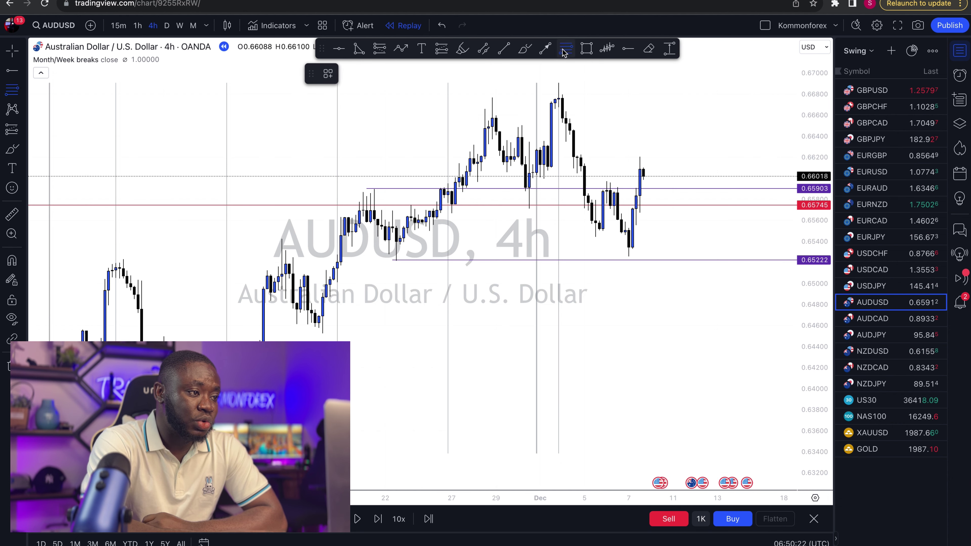
click(555, 84)
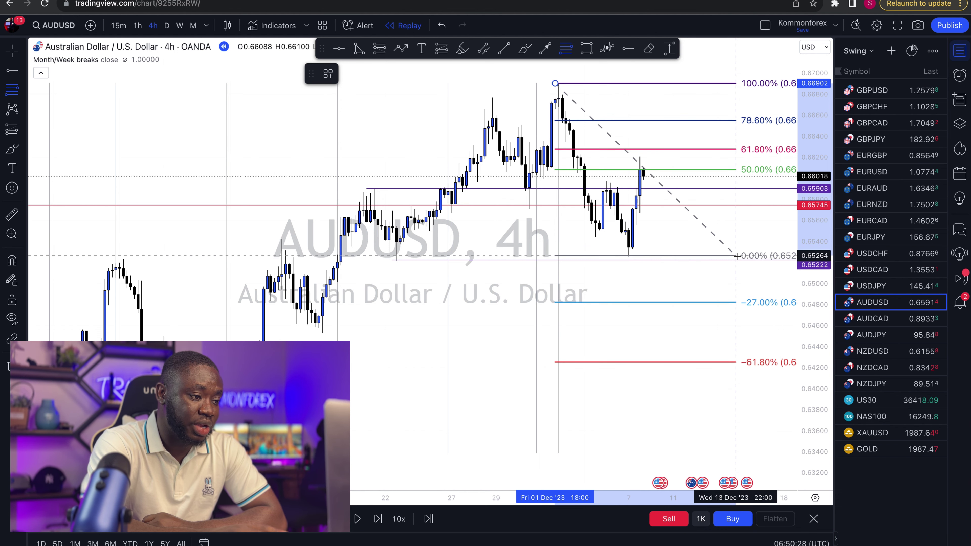
click(736, 256)
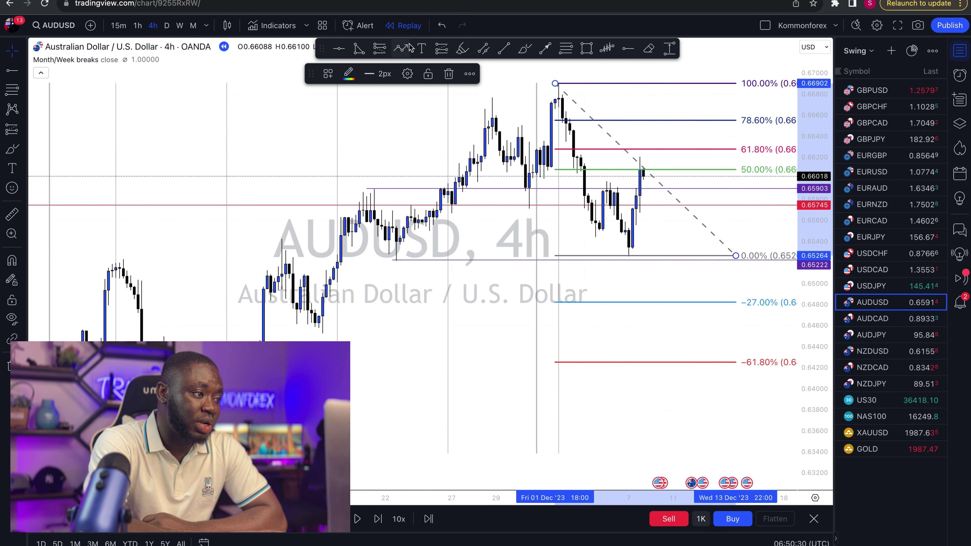
Step: Sketch a test arrow path from the latest candle down to the 0% level, then delete it
click(401, 49)
click(641, 169)
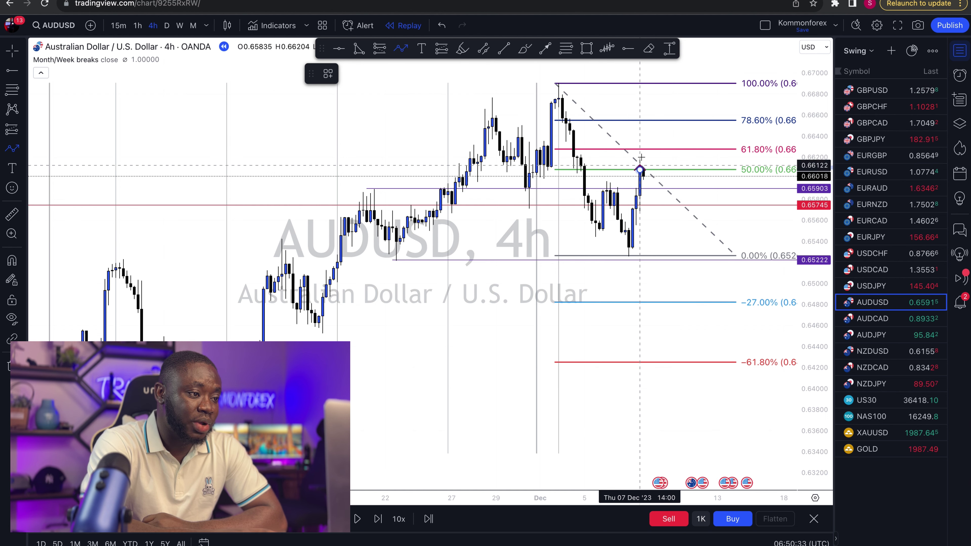
click(652, 143)
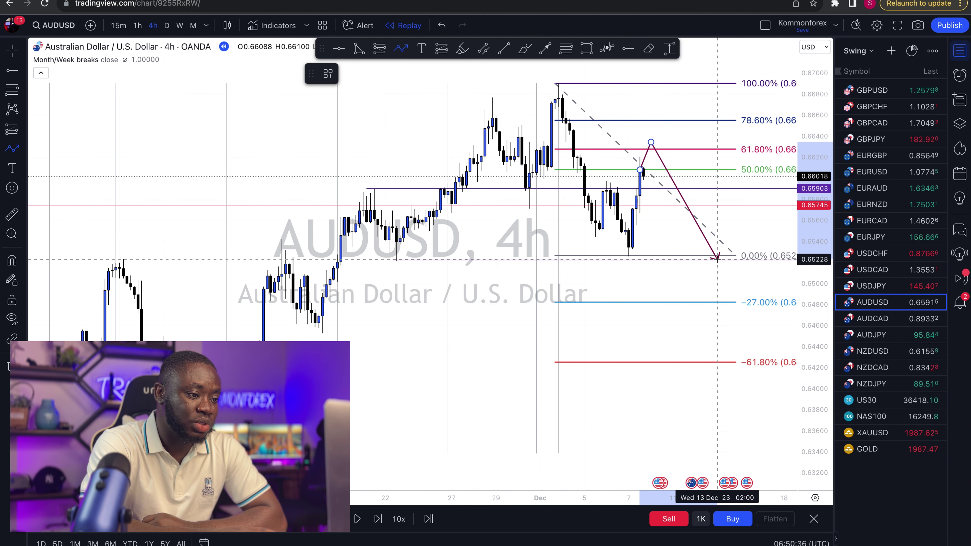
double_click(714, 257)
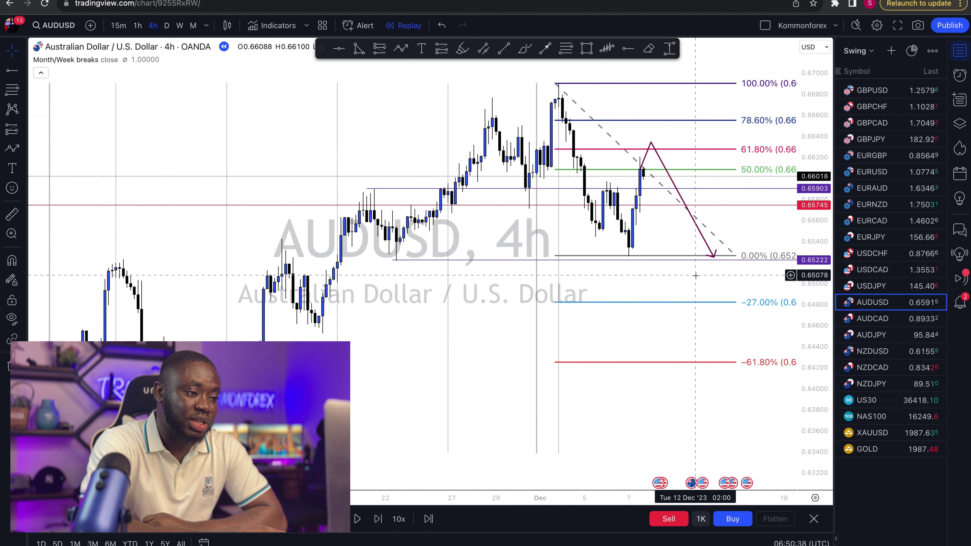
click(688, 150)
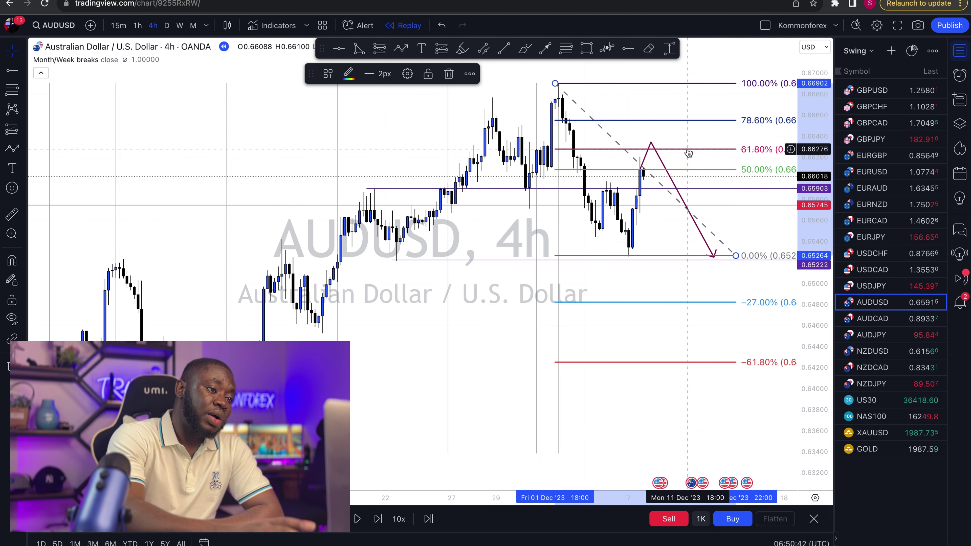
click(659, 152)
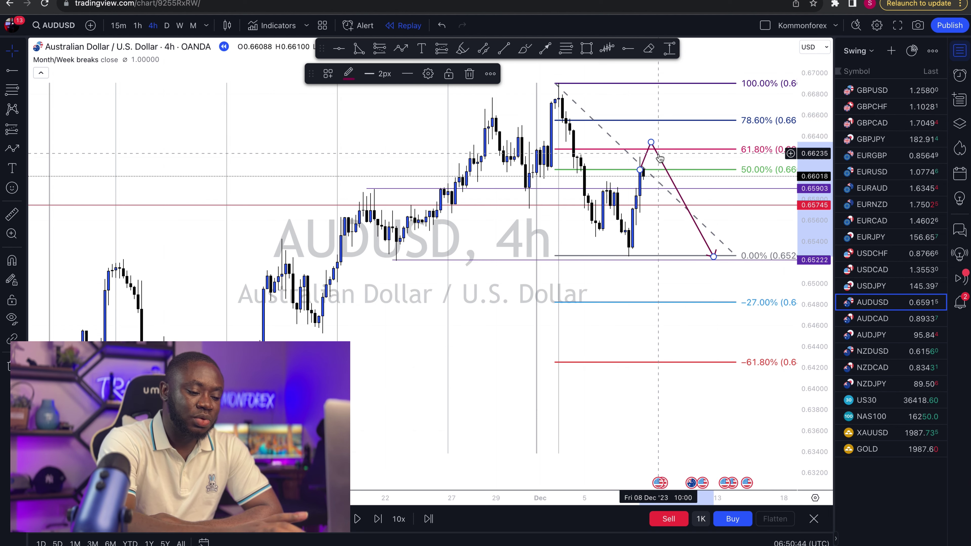
key(Delete)
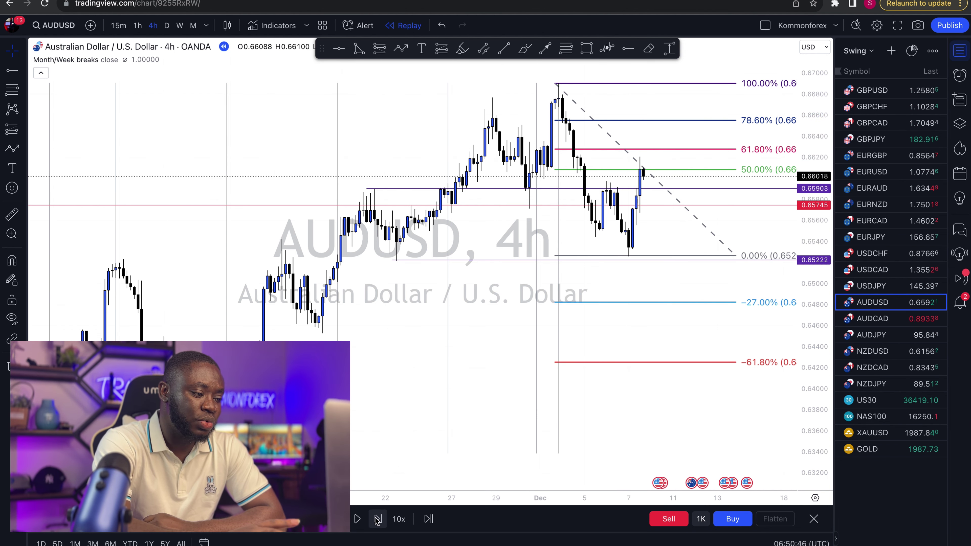
Step: Step the replay forward four 4h bars until price reaches the 50% level near 0.6607
click(377, 519)
click(377, 519)
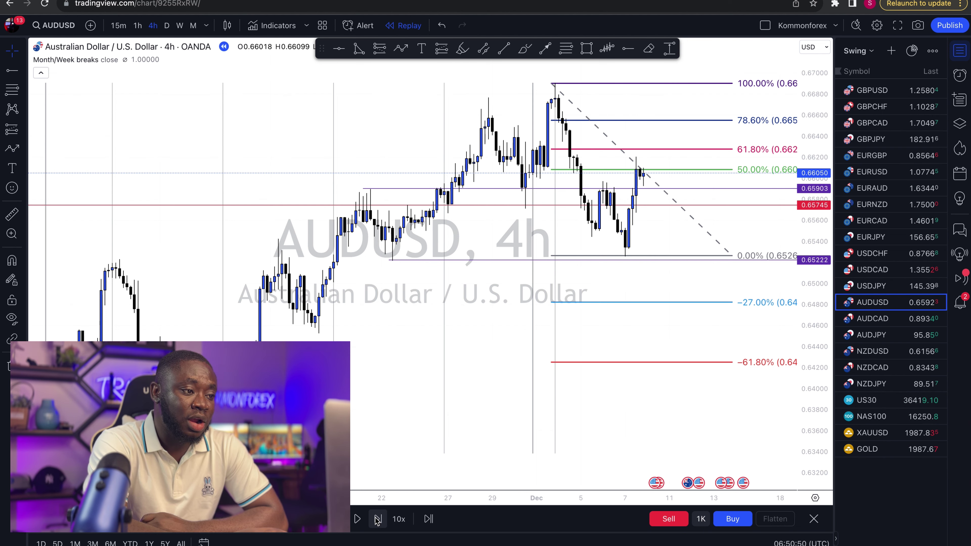
click(377, 518)
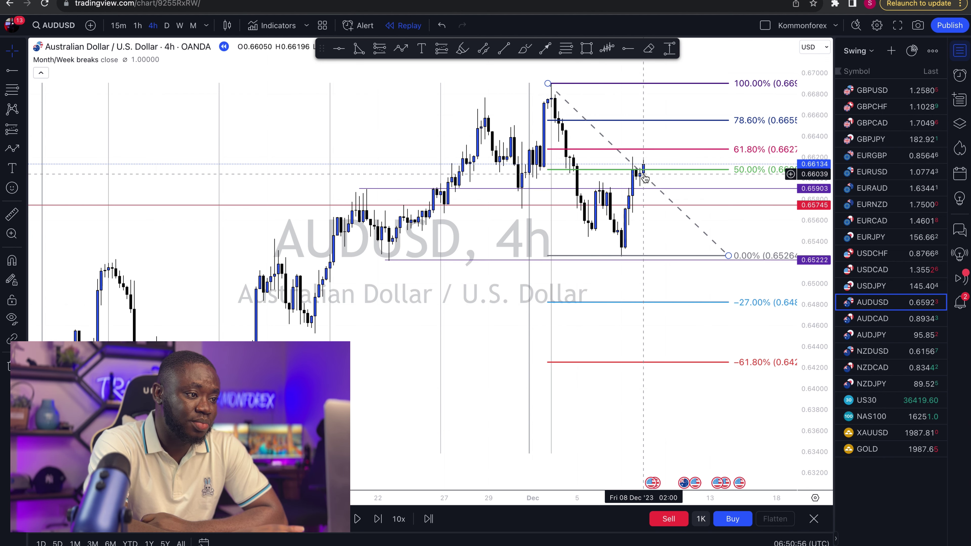
click(378, 519)
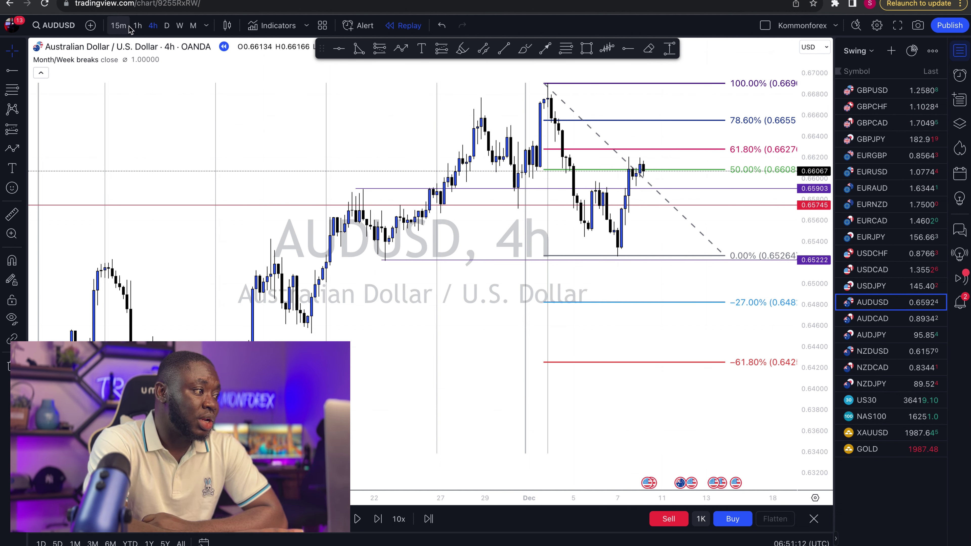
Step: Add 30 minutes to the favourite timeframes and switch the chart to 30m
click(206, 26)
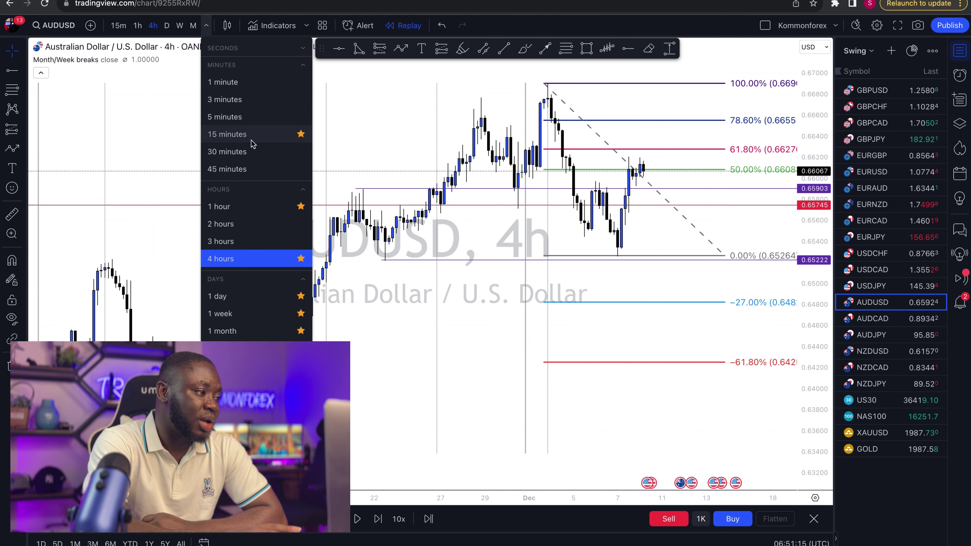
click(301, 152)
click(180, 134)
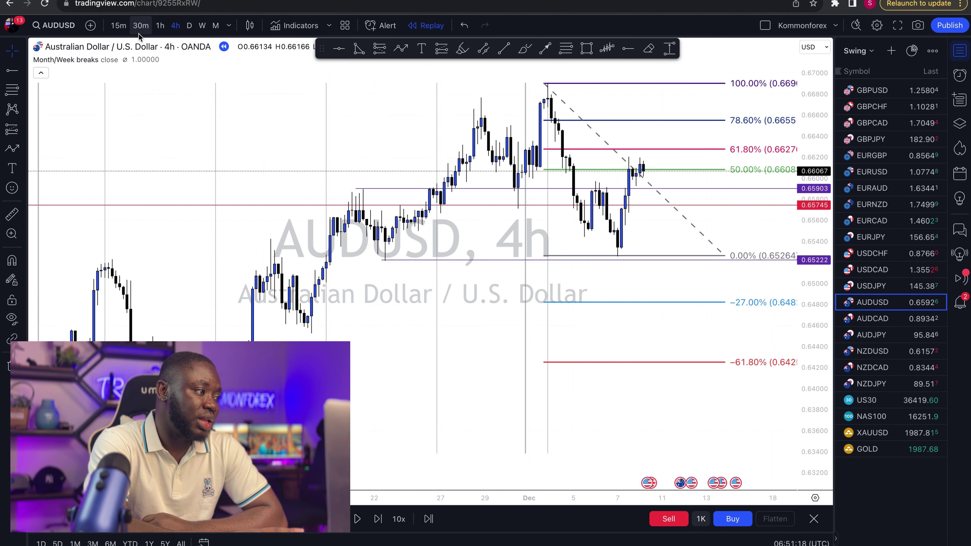
click(140, 26)
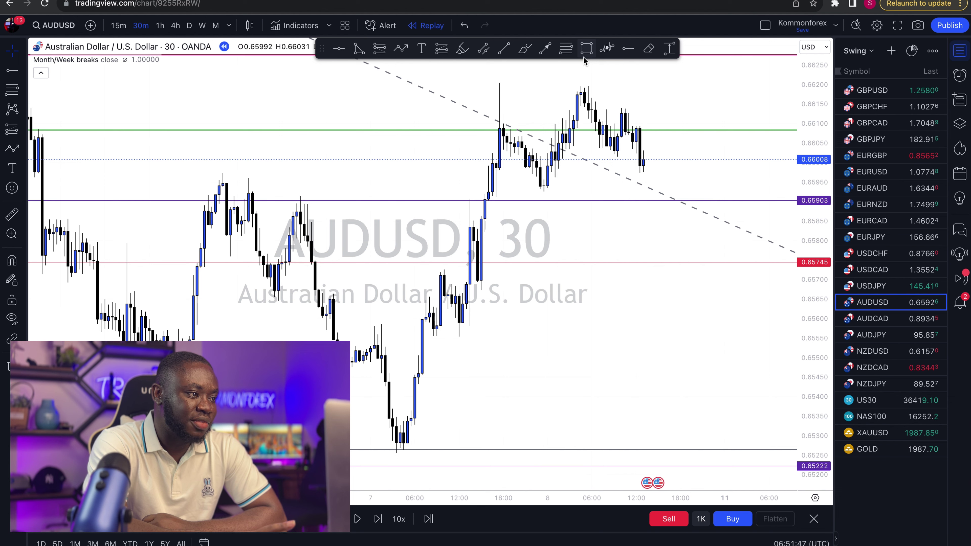
Step: Draw a zig-zag path through the recent highs and lows, ending in an arrow near 0.65745
click(400, 48)
drag(485, 194, 499, 118)
click(539, 182)
click(577, 74)
click(615, 161)
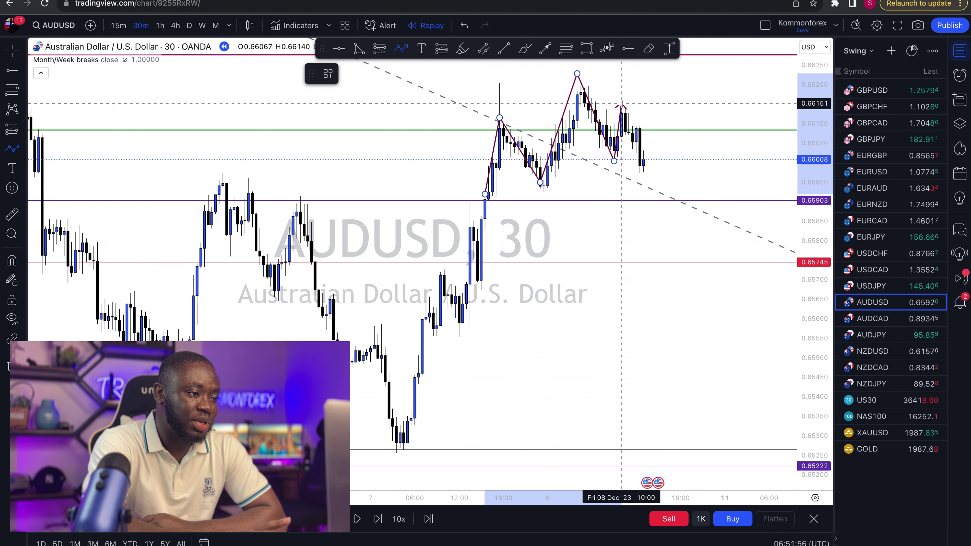
click(622, 104)
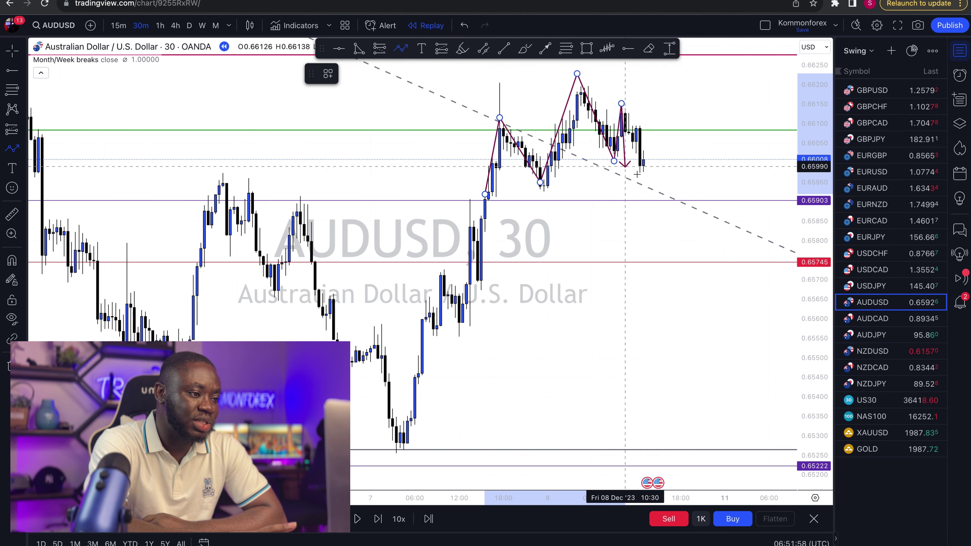
double_click(707, 272)
click(657, 232)
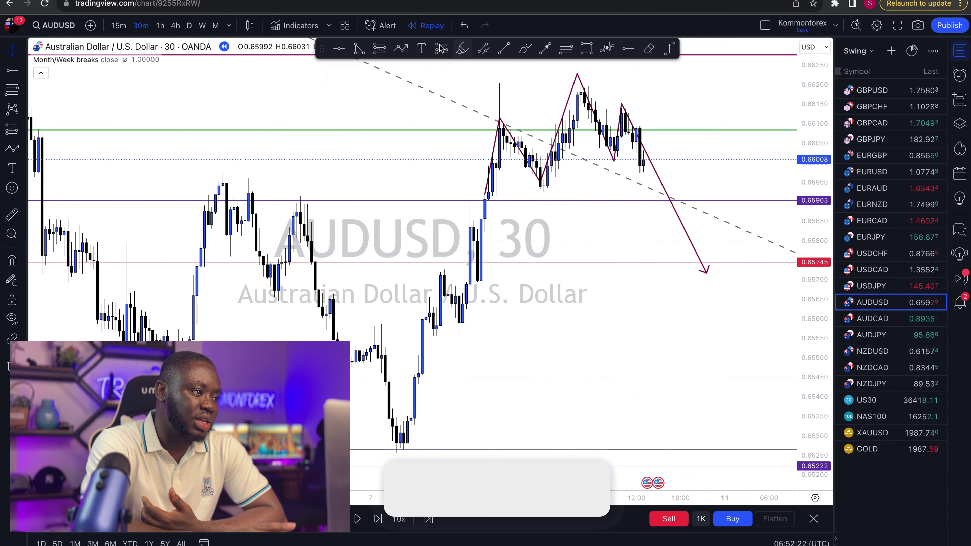
Step: Place a short position at 0.66008 with the stop raised and the target near 0.6564
click(380, 48)
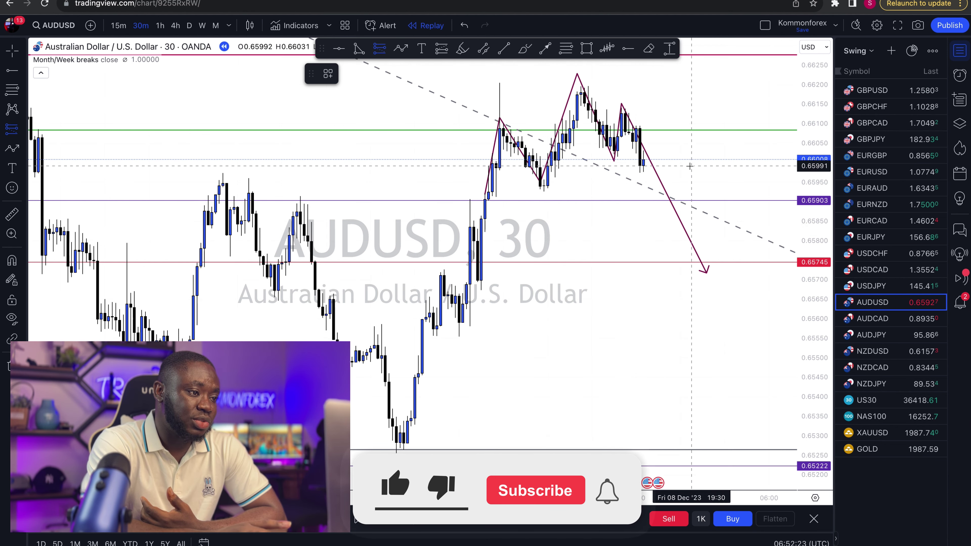
click(666, 159)
drag(666, 121, 665, 83)
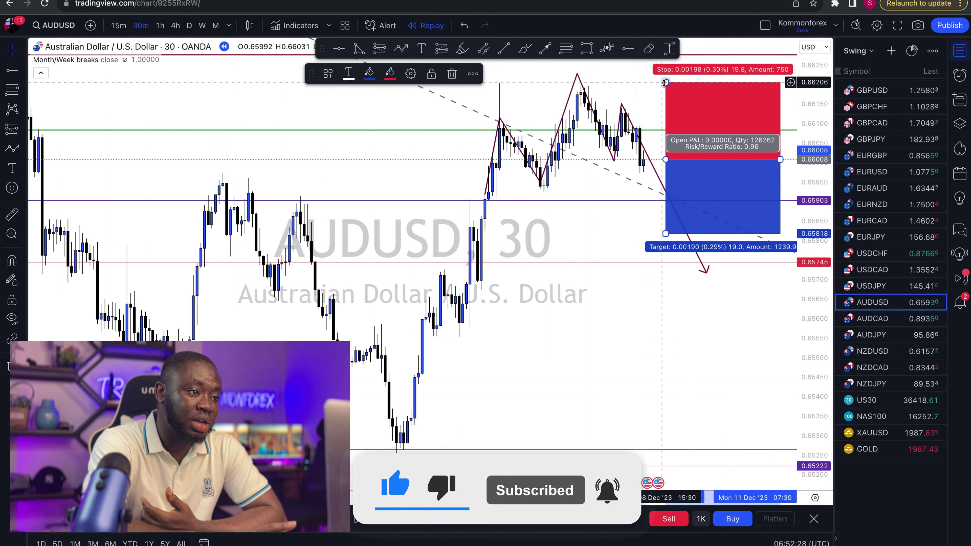
drag(665, 233, 664, 300)
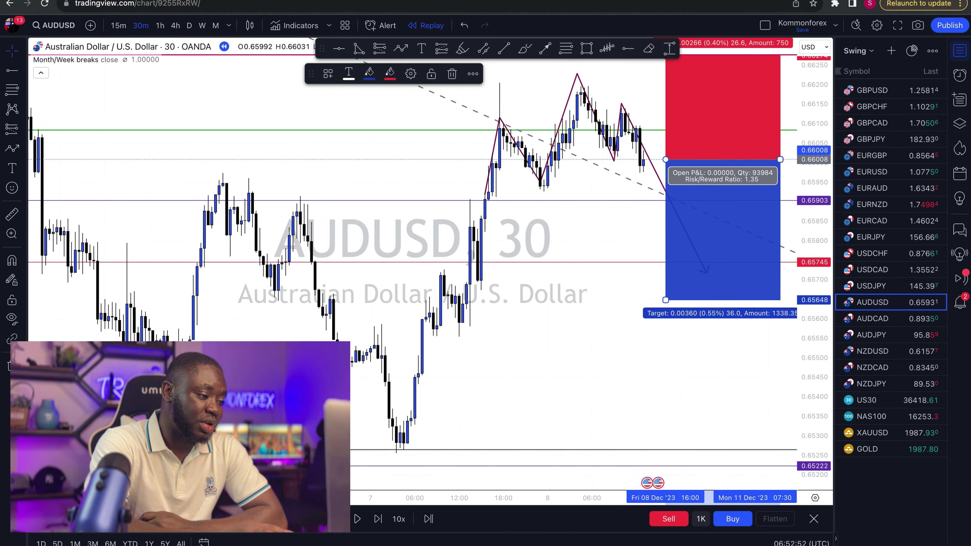
Step: Step the replay forward two bars and return the chart to the 4h timeframe
click(375, 519)
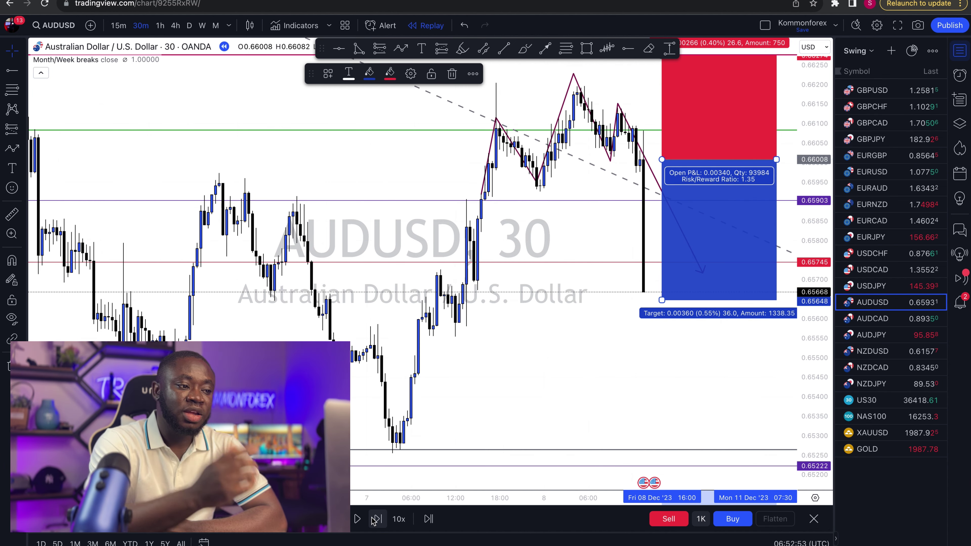
click(374, 520)
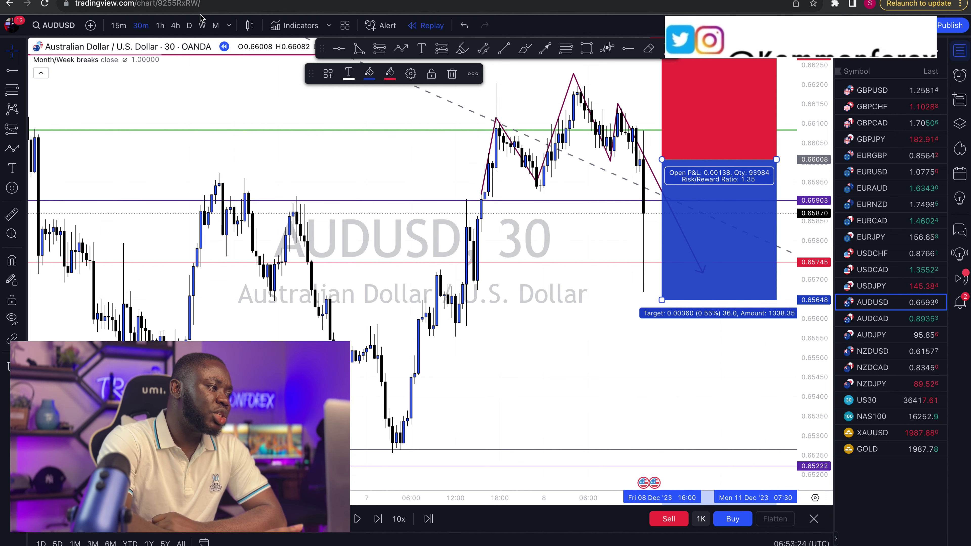
click(175, 25)
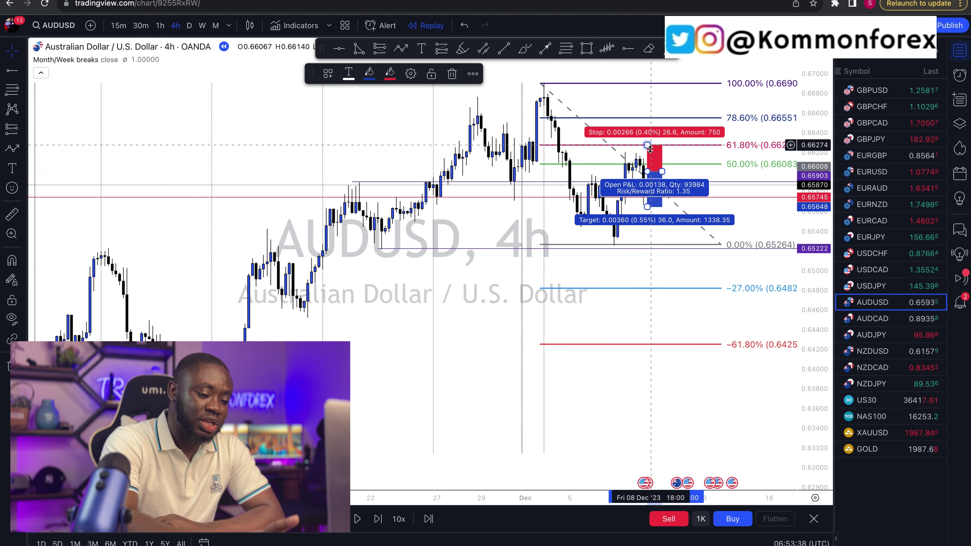
Step: Delete the short-position drawing and step the 4h replay forward two bars
key(Delete)
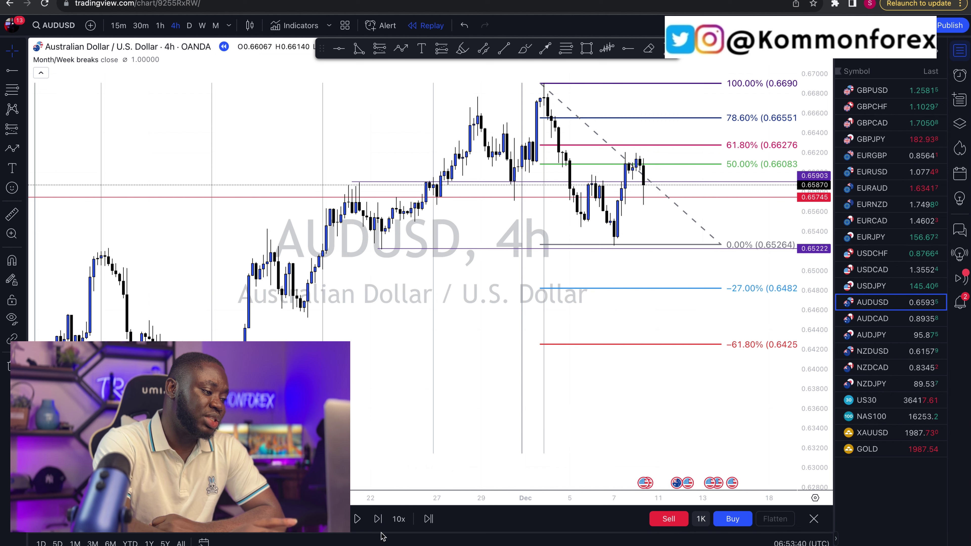
click(379, 525)
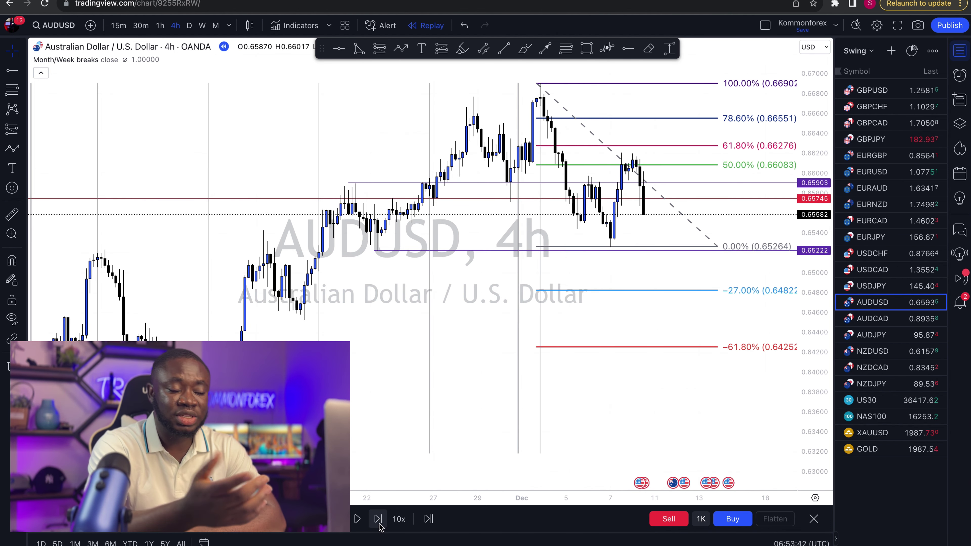
click(379, 525)
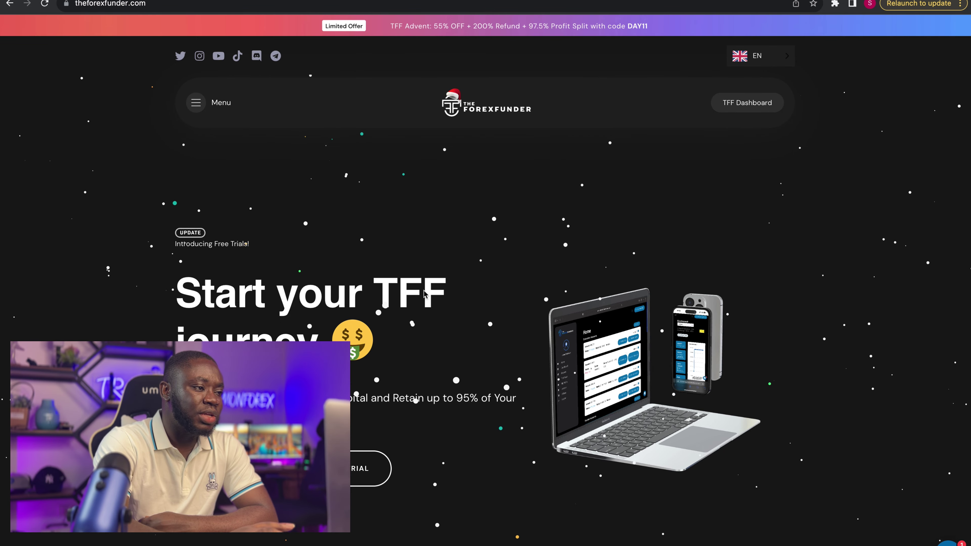
Step: Review the dashboard statistics and trades, then check the Account Balance chart reaching $101,313.54
scroll(423, 294, down, 10)
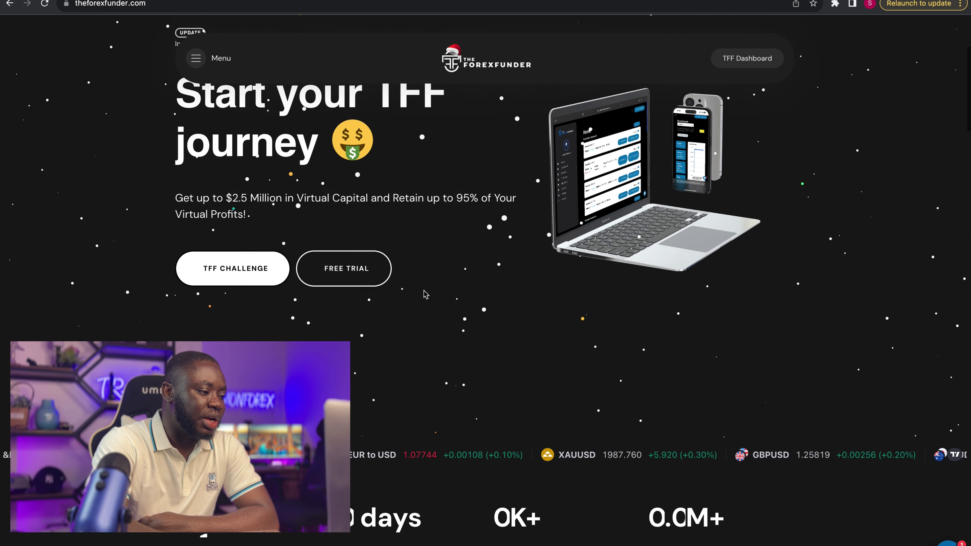
scroll(423, 293, up, 10)
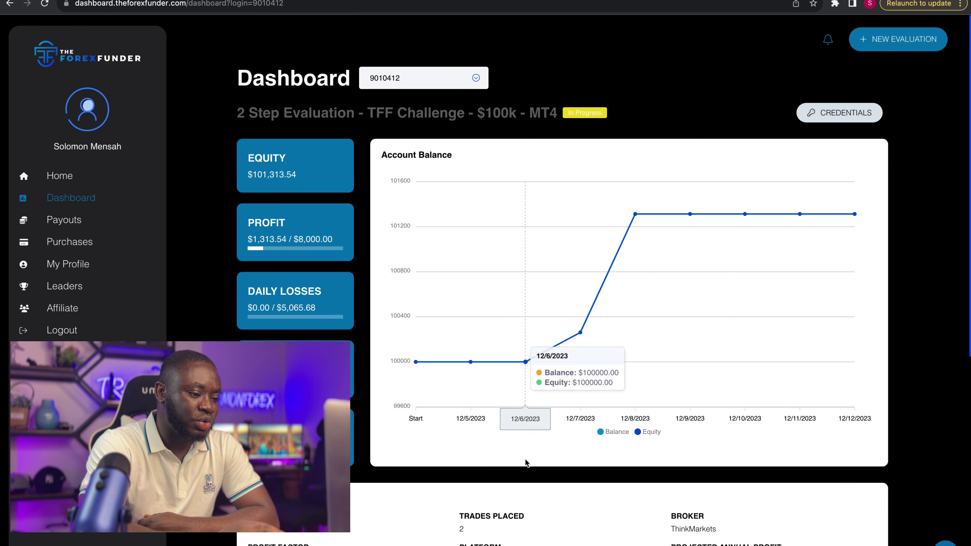
scroll(525, 459, down, 10)
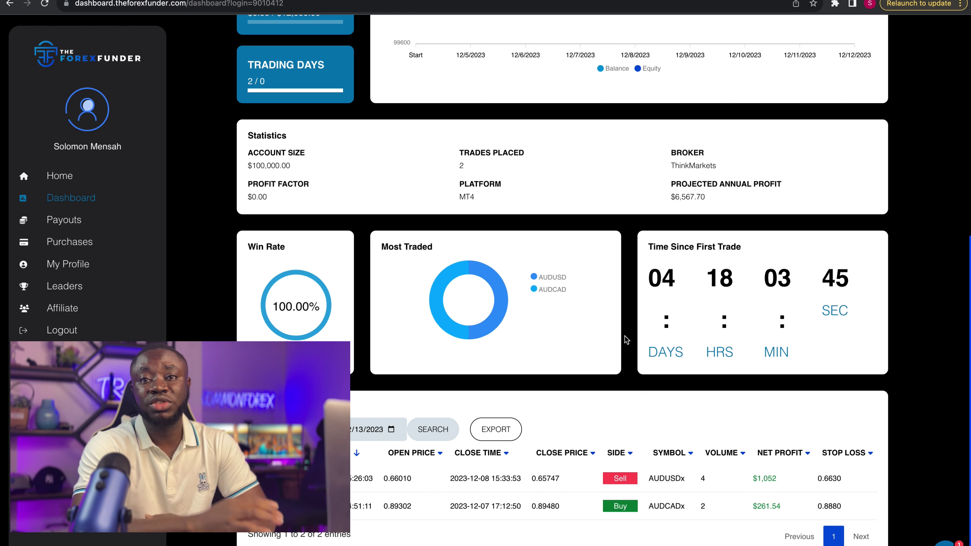
scroll(626, 339, up, 9)
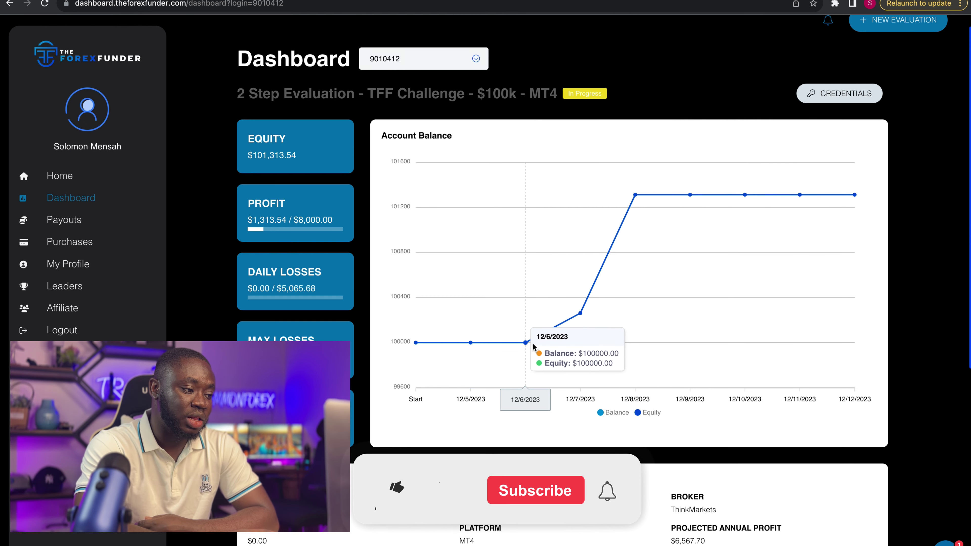
mouse_move(582, 314)
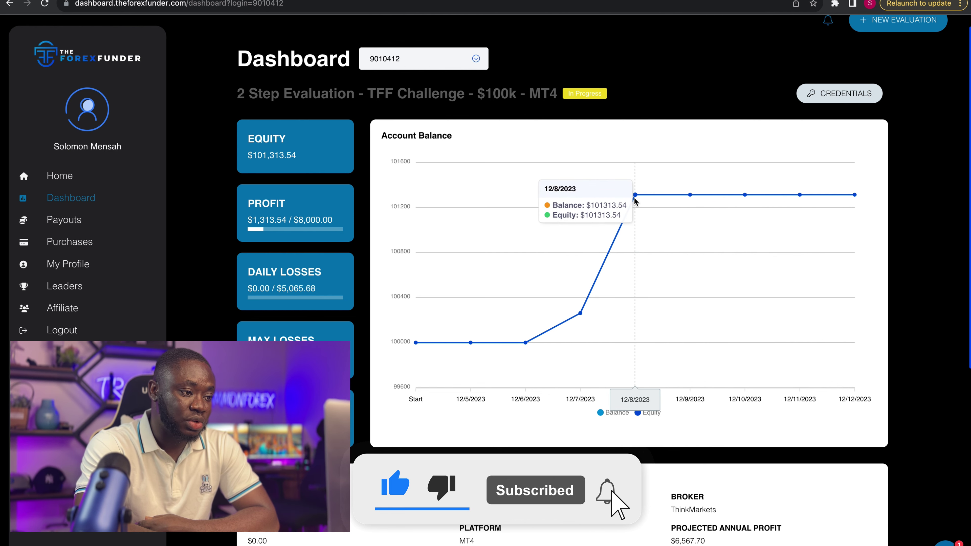
mouse_move(818, 249)
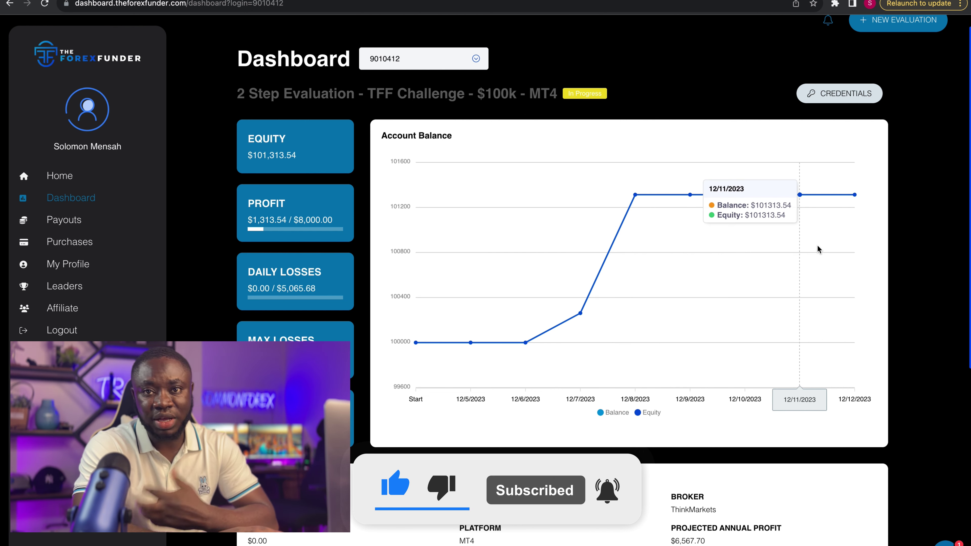